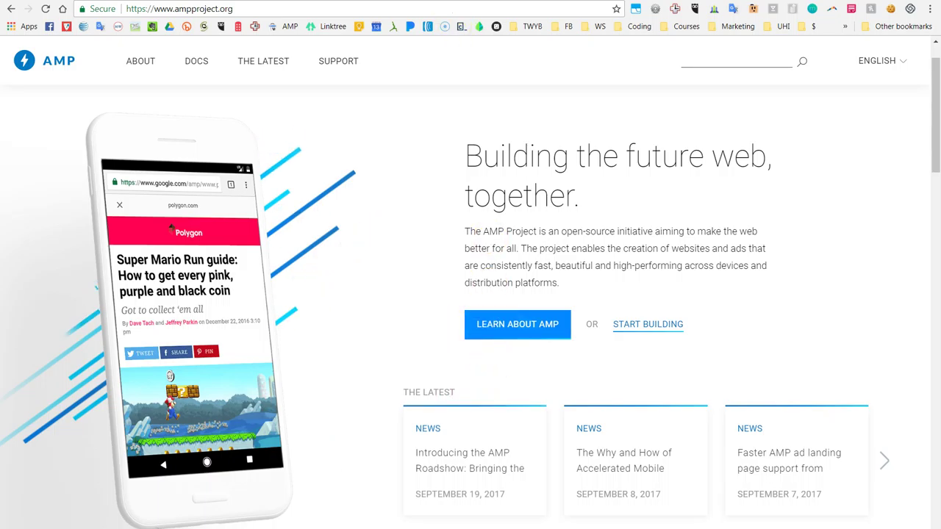
Review the AMP Project, search engine market share, AMP search result and AMP plugin pages, plus the site's installed plugins list.
{"action": "key", "text": "ctrl+Tab"}
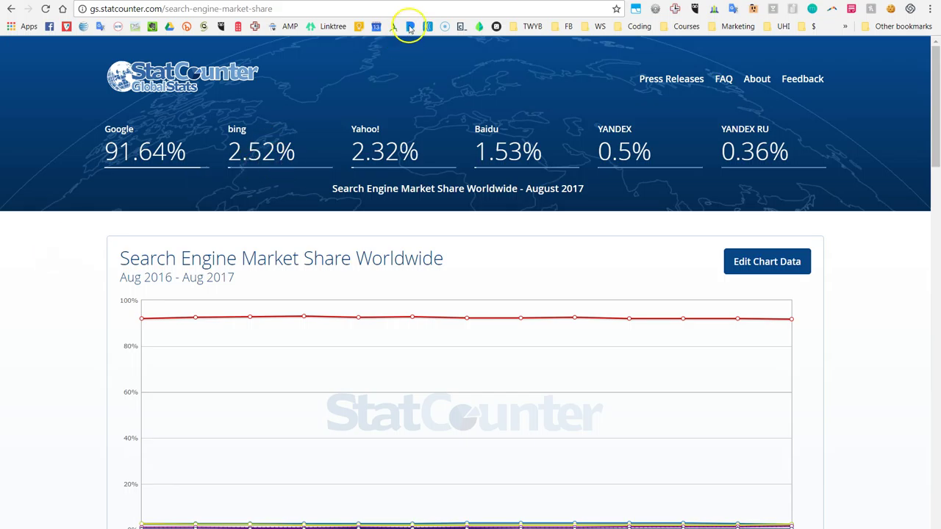
{"action": "key", "text": "ctrl+Tab"}
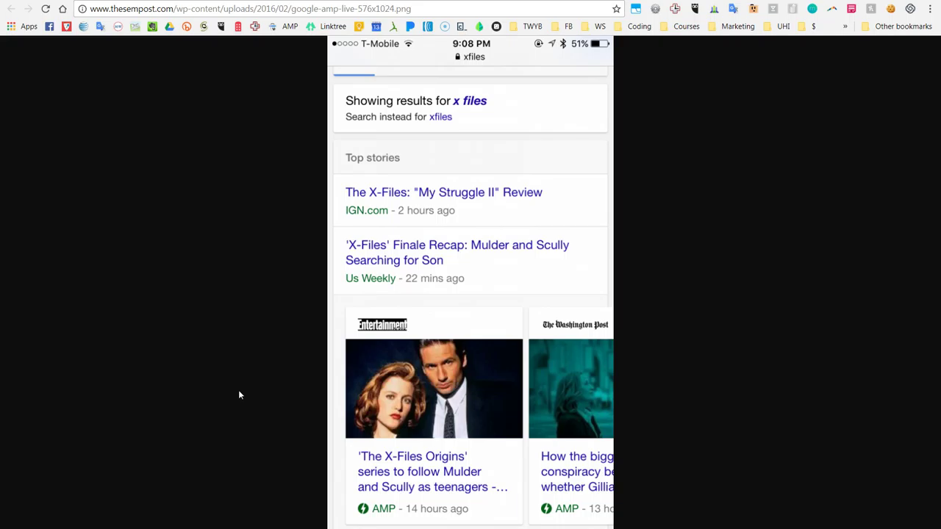
{"action": "key", "text": "ctrl+Tab"}
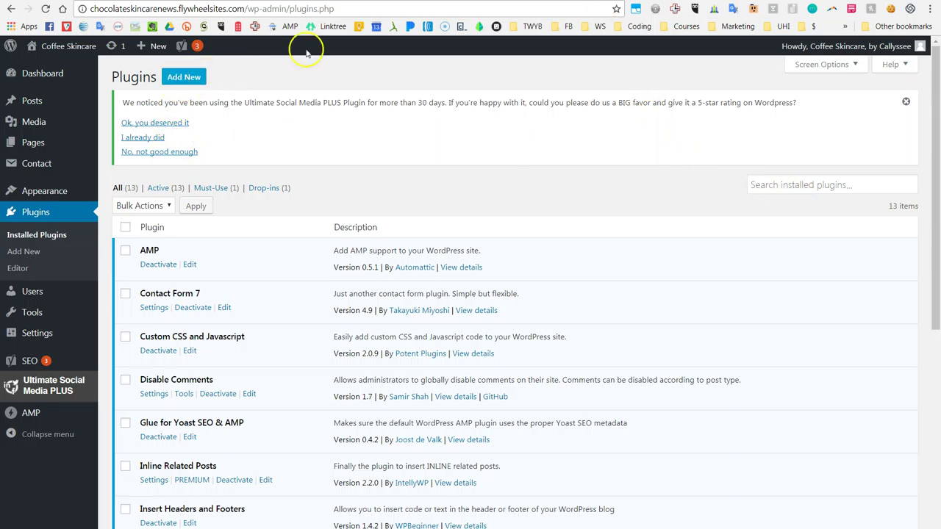
{"action": "key", "text": "ctrl+Tab"}
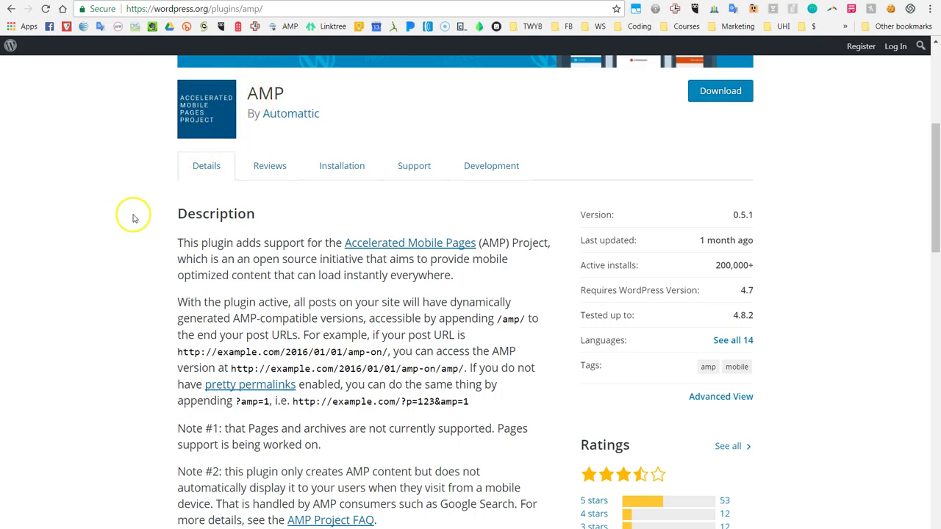
{"action": "key", "text": "alt+Left"}
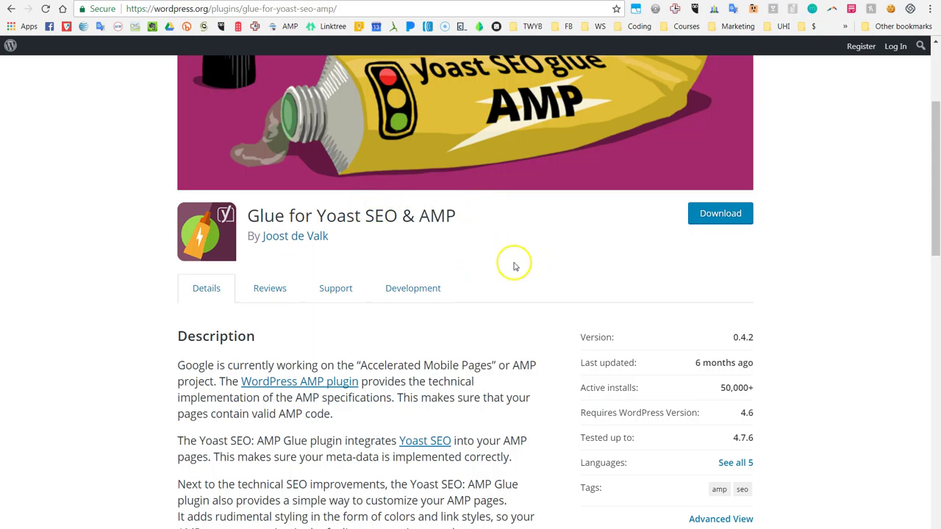
{"action": "key", "text": "ctrl+Tab"}
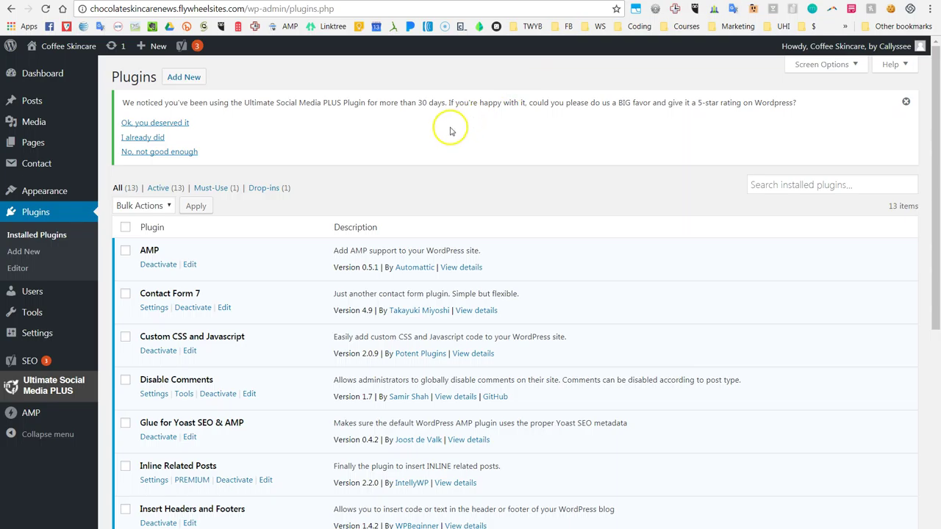
{"action": "scroll", "coordinate": [455, 122], "scroll_direction": "down", "scroll_amount": 2}
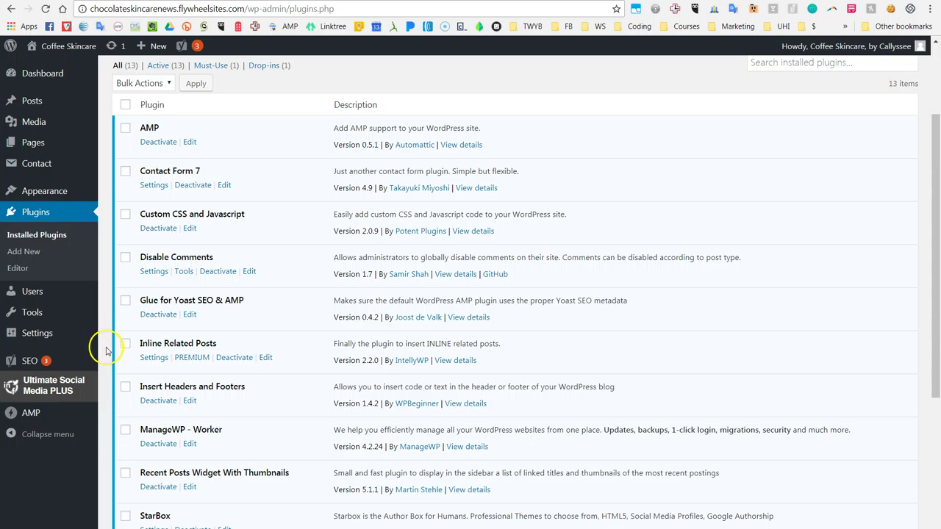
Open the Yoast SEO settings for AMP and look through the Analytics and Design sections.
{"action": "mouse_move", "coordinate": [28, 360]}
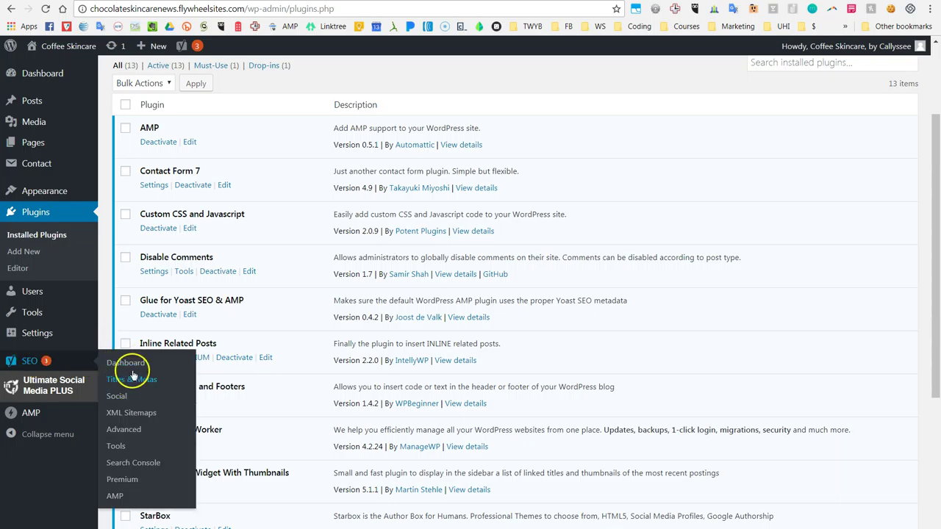
{"action": "left_click", "coordinate": [118, 497]}
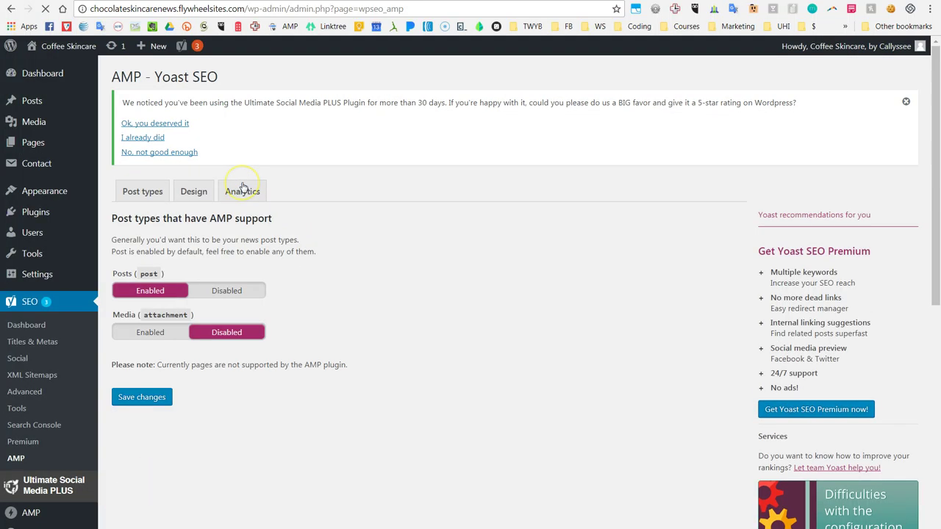
{"action": "left_click", "coordinate": [244, 189]}
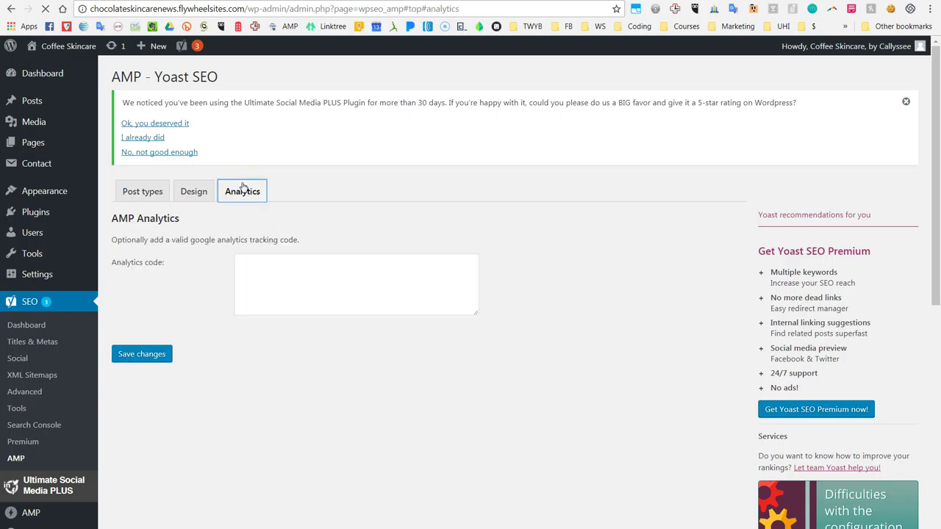
{"action": "left_click", "coordinate": [281, 287]}
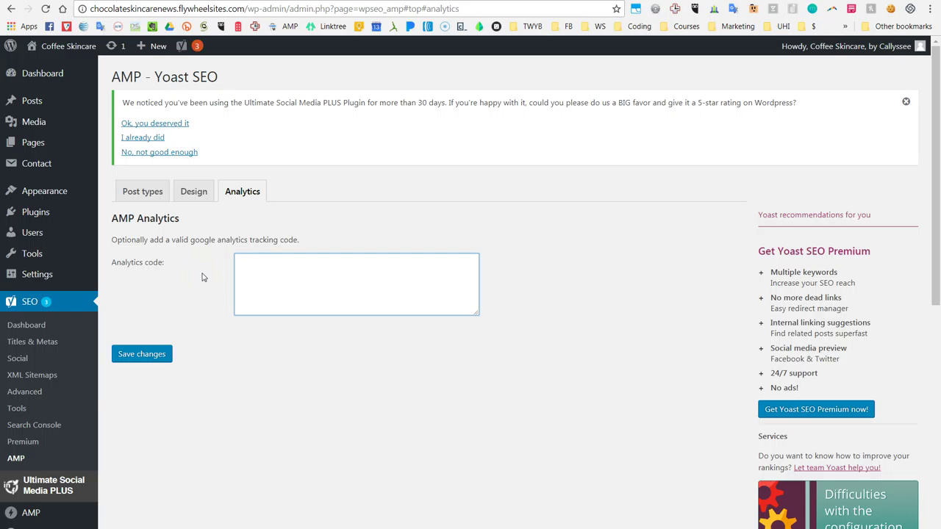
{"action": "left_click", "coordinate": [204, 195]}
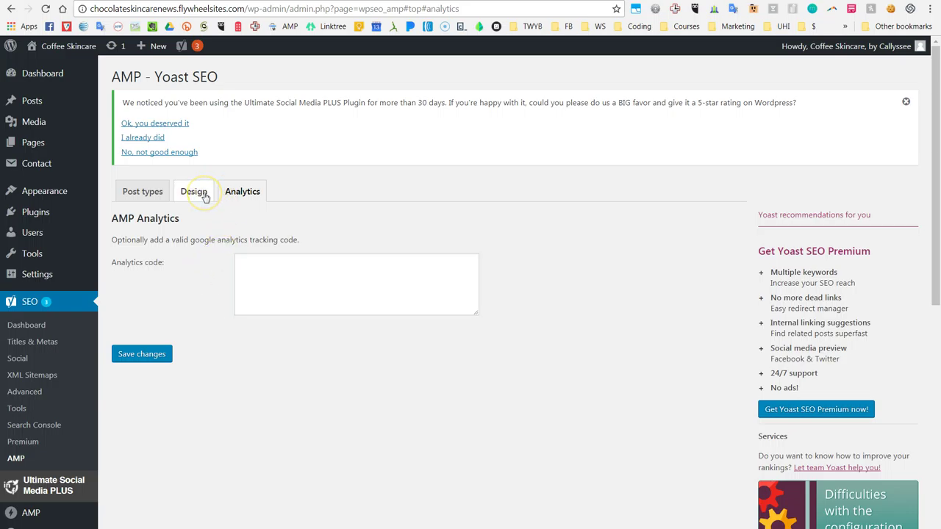
{"action": "scroll", "coordinate": [199, 250], "scroll_direction": "down", "scroll_amount": 3}
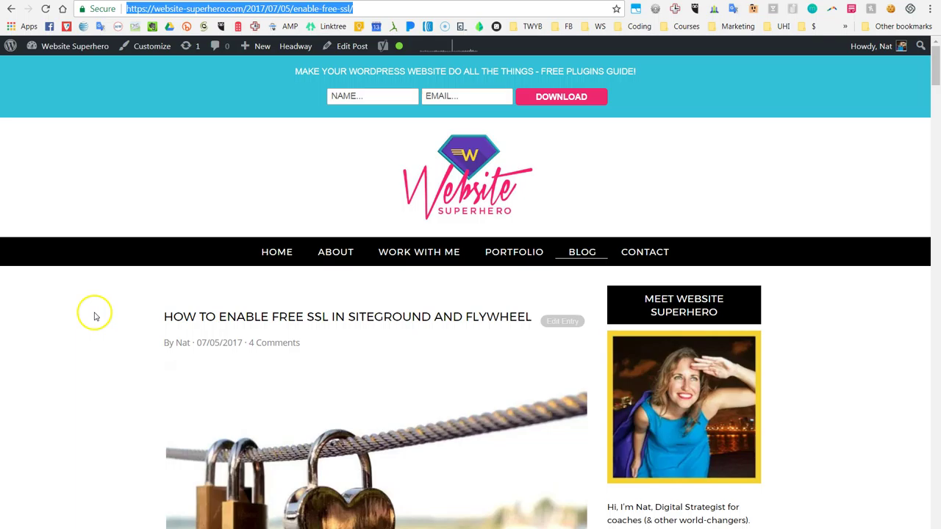
Compare the regular version of the free SSL blog post with its AMP version.
{"action": "left_click", "coordinate": [93, 313]}
{"action": "scroll", "coordinate": [61, 341], "scroll_direction": "down", "scroll_amount": 3}
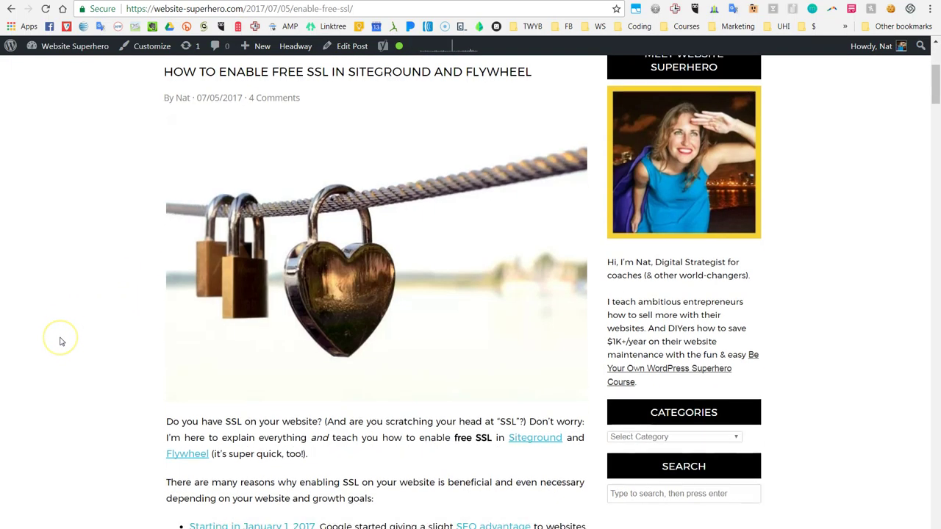
{"action": "scroll", "coordinate": [62, 341], "scroll_direction": "down", "scroll_amount": 2}
{"action": "scroll", "coordinate": [62, 341], "scroll_direction": "up", "scroll_amount": 2}
{"action": "scroll", "coordinate": [62, 341], "scroll_direction": "up", "scroll_amount": 3}
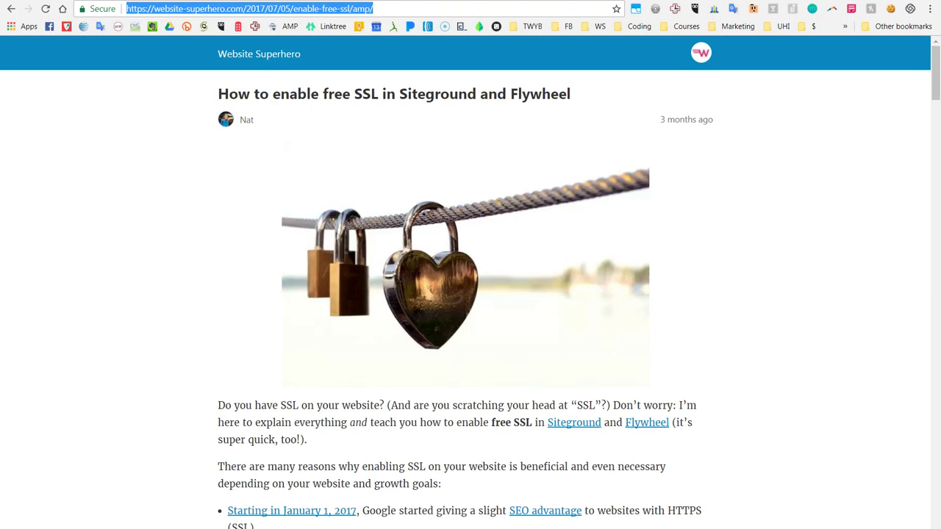
{"action": "left_click", "coordinate": [142, 243]}
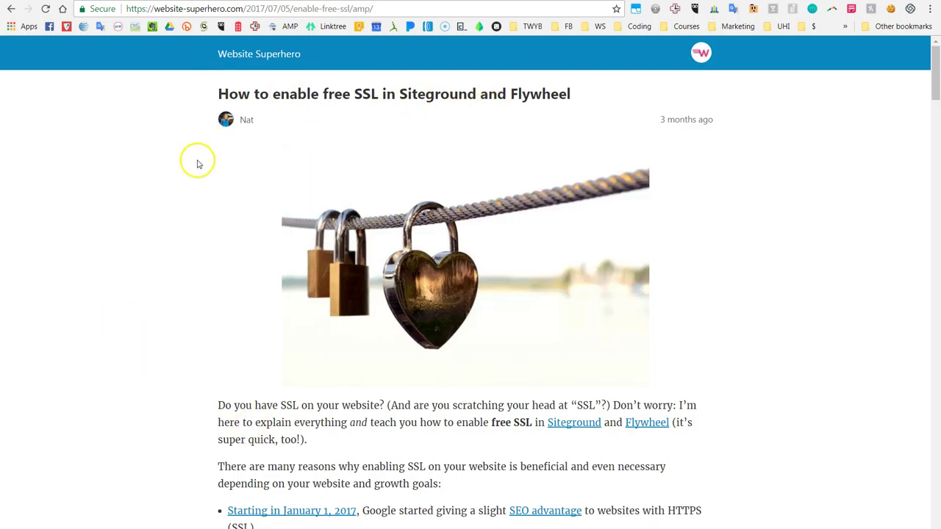
{"action": "scroll", "coordinate": [72, 349], "scroll_direction": "down", "scroll_amount": 3}
{"action": "scroll", "coordinate": [72, 349], "scroll_direction": "up", "scroll_amount": 3}
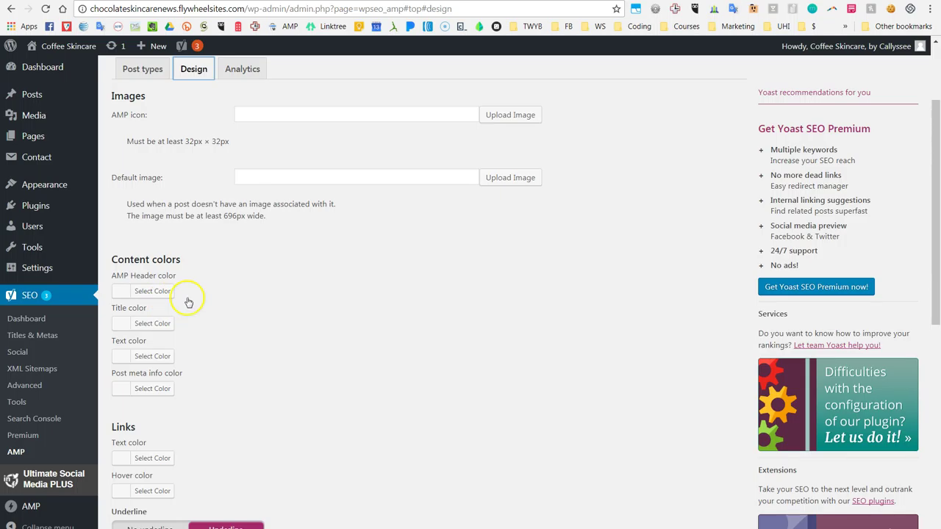
Examine the AMP design options for content colors, links, blockquotes, extra CSS and extra head code.
{"action": "scroll", "coordinate": [185, 297], "scroll_direction": "down", "scroll_amount": 2}
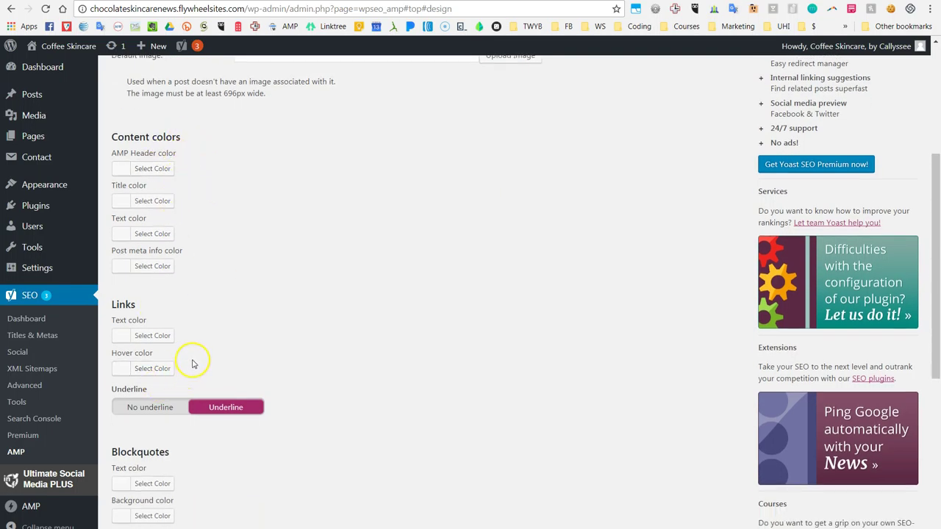
{"action": "left_click", "coordinate": [163, 201]}
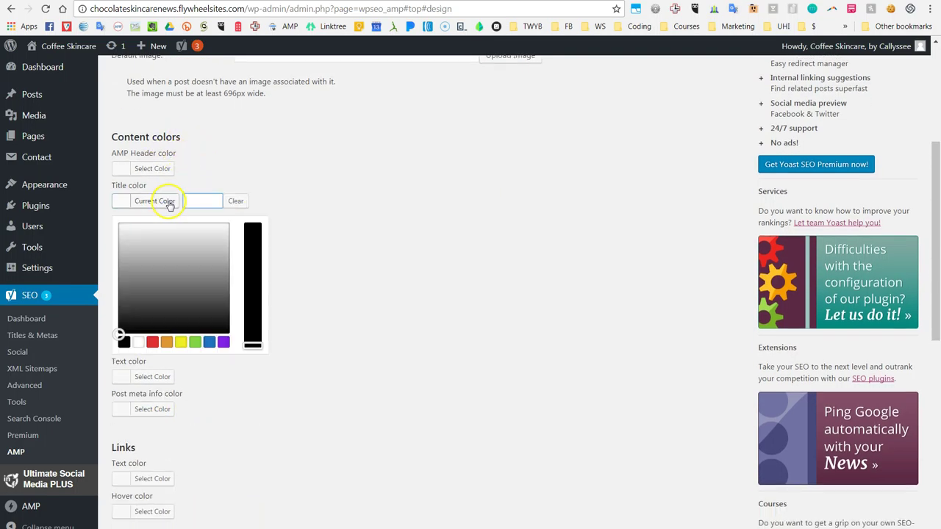
{"action": "left_click", "coordinate": [351, 203]}
{"action": "scroll", "coordinate": [307, 297], "scroll_direction": "down", "scroll_amount": 3}
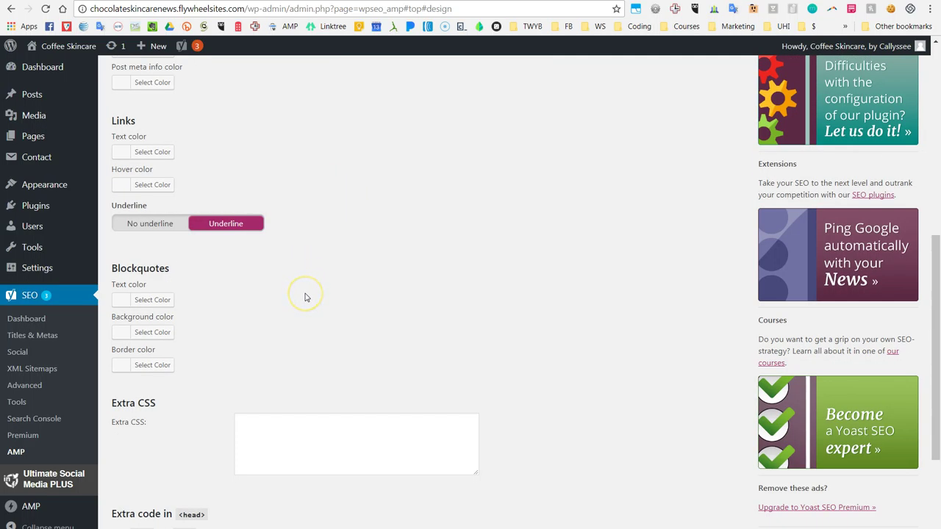
{"action": "scroll", "coordinate": [307, 297], "scroll_direction": "down", "scroll_amount": 2}
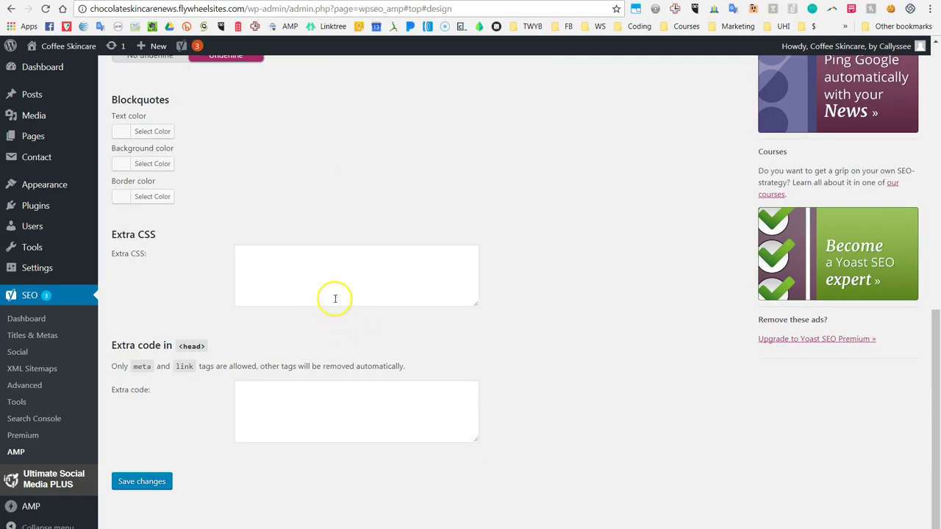
{"action": "left_click", "coordinate": [339, 287]}
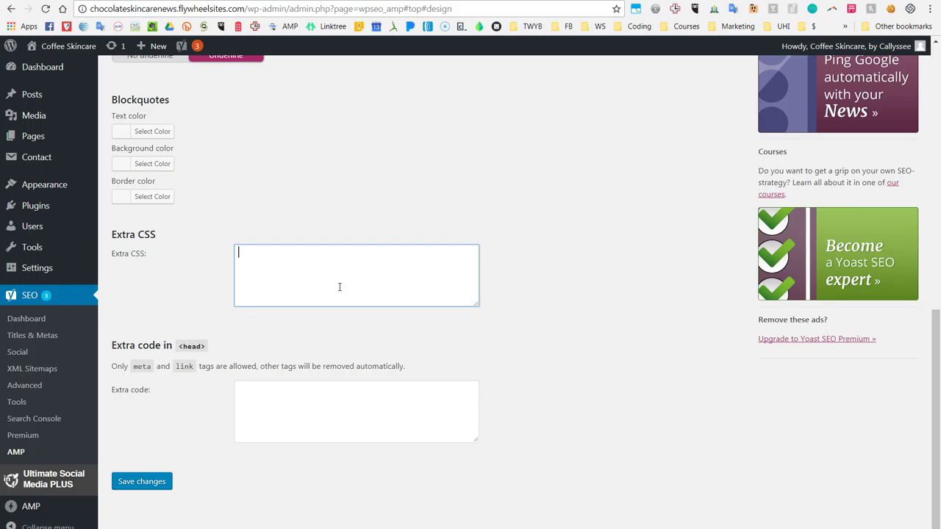
{"action": "left_click", "coordinate": [304, 418]}
{"action": "left_click", "coordinate": [312, 298]}
{"action": "left_click", "coordinate": [344, 217]}
{"action": "scroll", "coordinate": [482, 326], "scroll_direction": "up", "scroll_amount": 1}
{"action": "scroll", "coordinate": [485, 327], "scroll_direction": "up", "scroll_amount": 3}
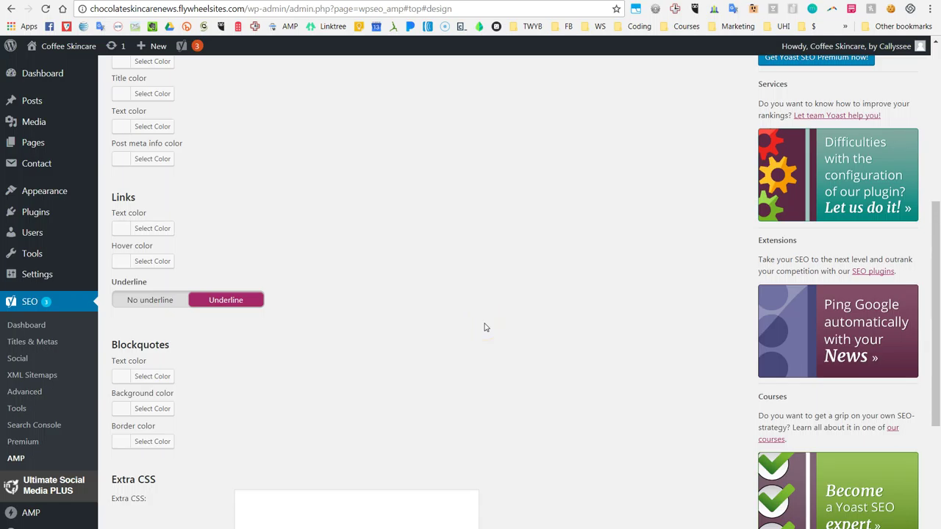
{"action": "left_click_drag", "start_coordinate": [479, 324], "coordinate": [481, 343]}
Remove the amp ending from the free SSL post's URL and load the regular version of the post.
{"action": "left_click", "coordinate": [687, 26]}
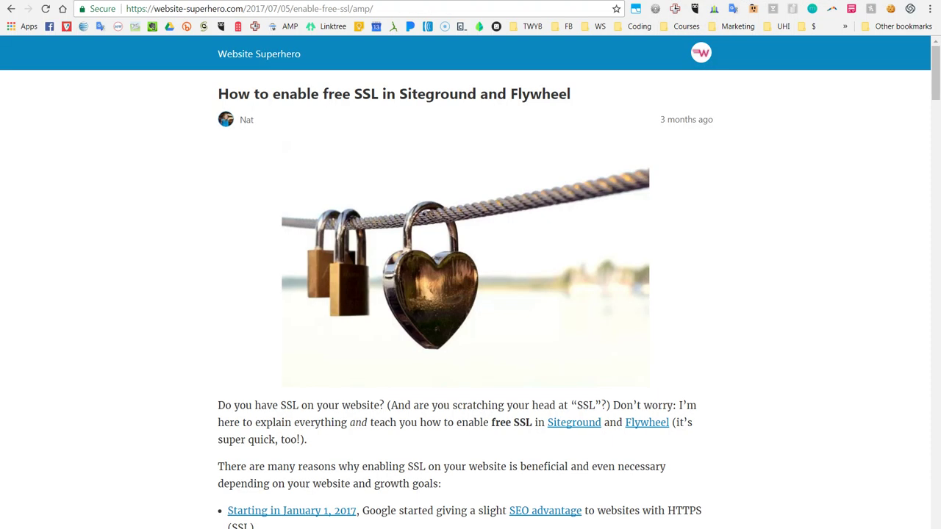
{"action": "left_click", "coordinate": [392, 11]}
{"action": "left_click", "coordinate": [394, 10]}
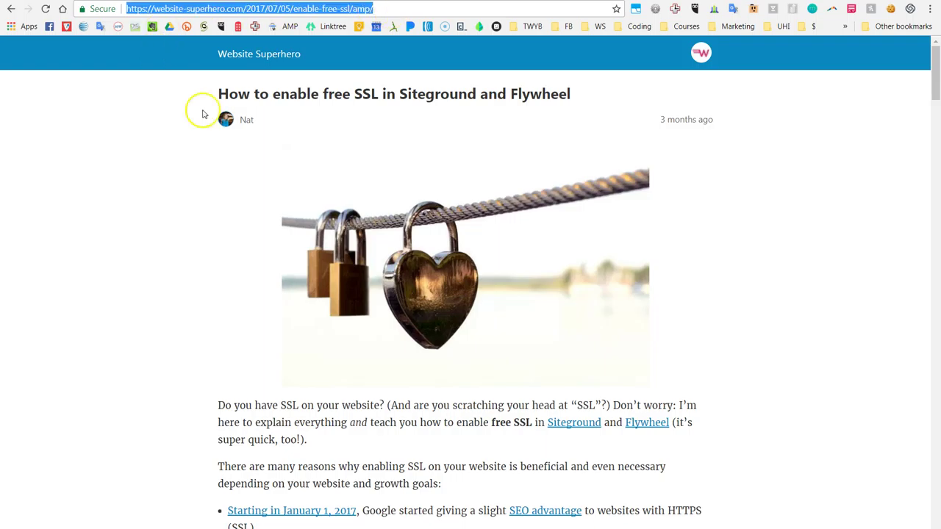
{"action": "key", "text": "End"}
{"action": "key", "text": "BackSpace"}
{"action": "key", "text": "BackSpace"}
{"action": "key", "text": "BackSpace"}
{"action": "key", "text": "BackSpace"}
{"action": "key", "text": "Return"}
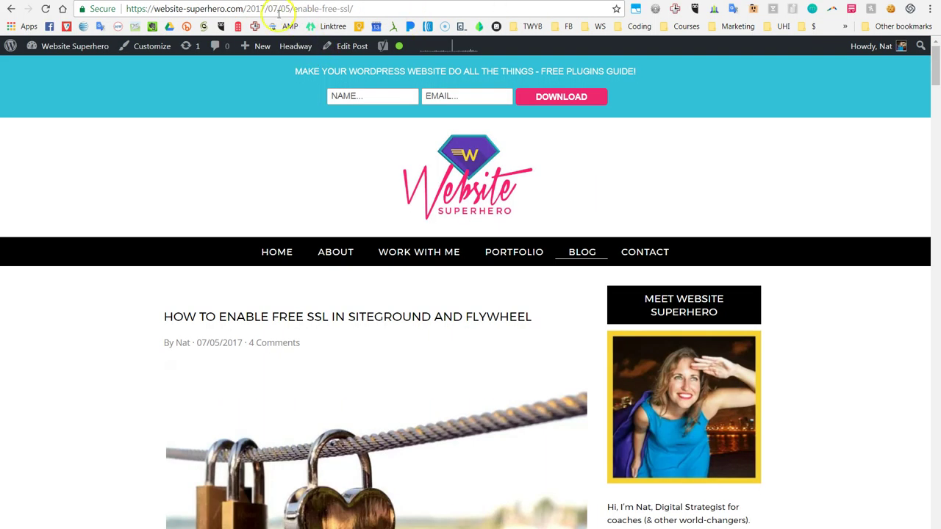
Append "amp" to the free SSL post's URL and load its AMP version.
{"action": "left_click", "coordinate": [356, 9]}
{"action": "left_click", "coordinate": [356, 8]}
{"action": "type", "text": "amp"}
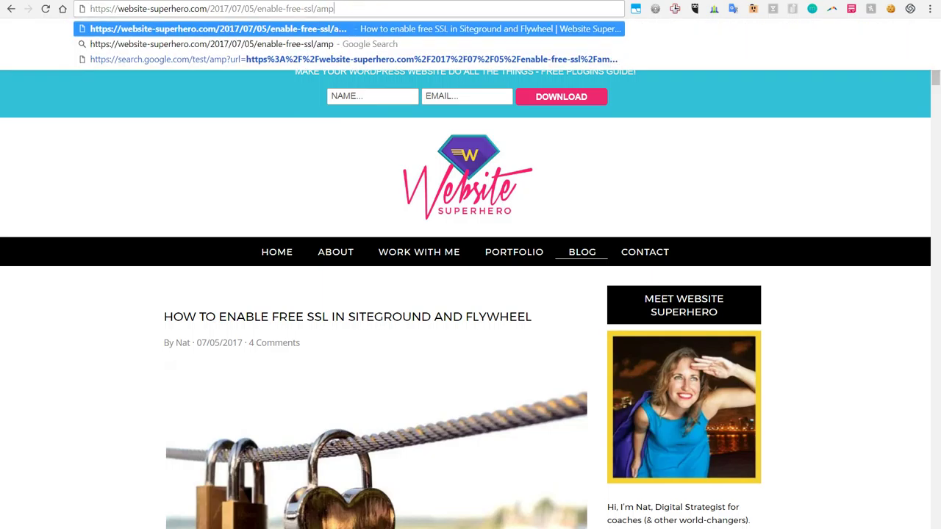
{"action": "key", "text": "Return"}
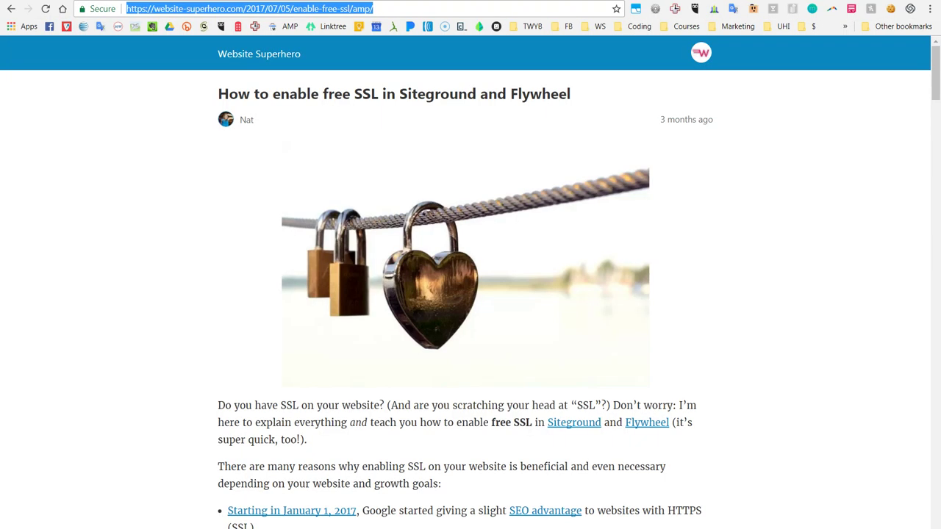
Copy the AMP post's URL into Google's AMP Test and run the validation.
{"action": "right_click", "coordinate": [347, 11]}
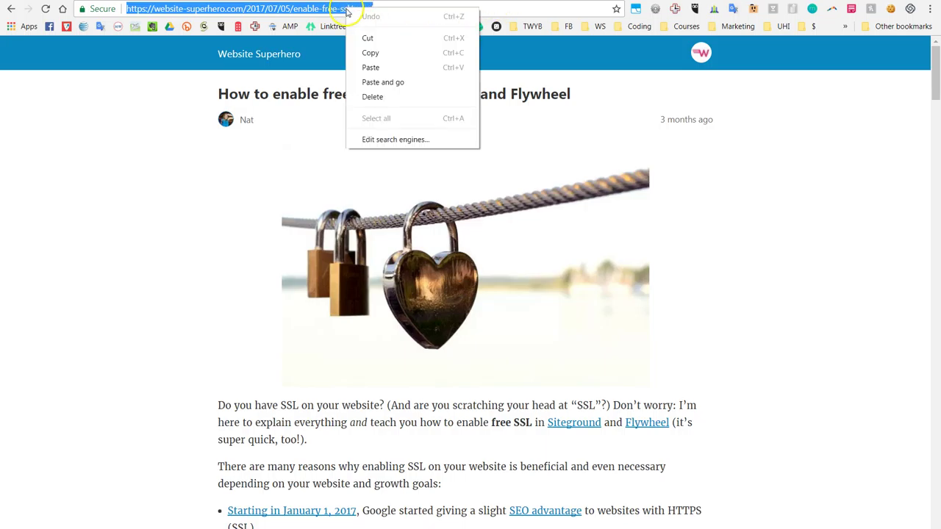
{"action": "left_click", "coordinate": [386, 51]}
{"action": "key", "text": "ctrl+Tab"}
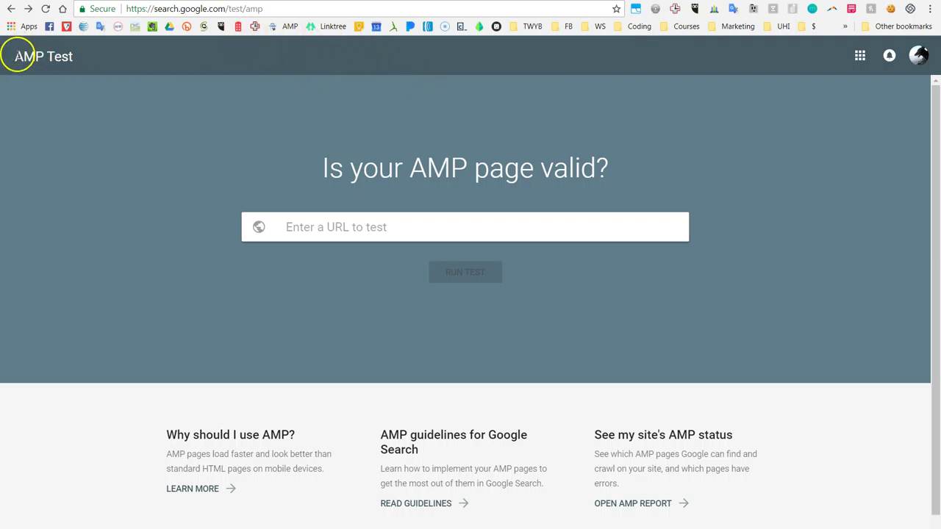
{"action": "right_click", "coordinate": [350, 229]}
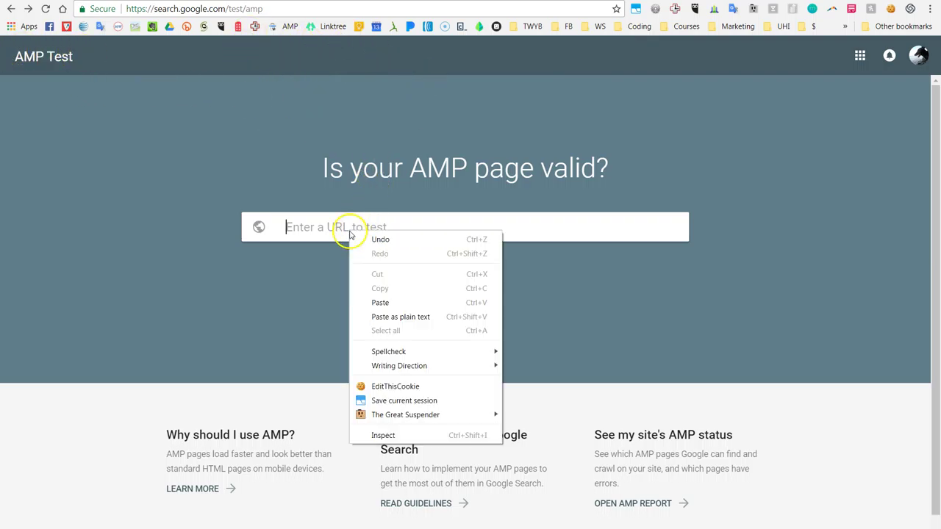
{"action": "left_click", "coordinate": [384, 301]}
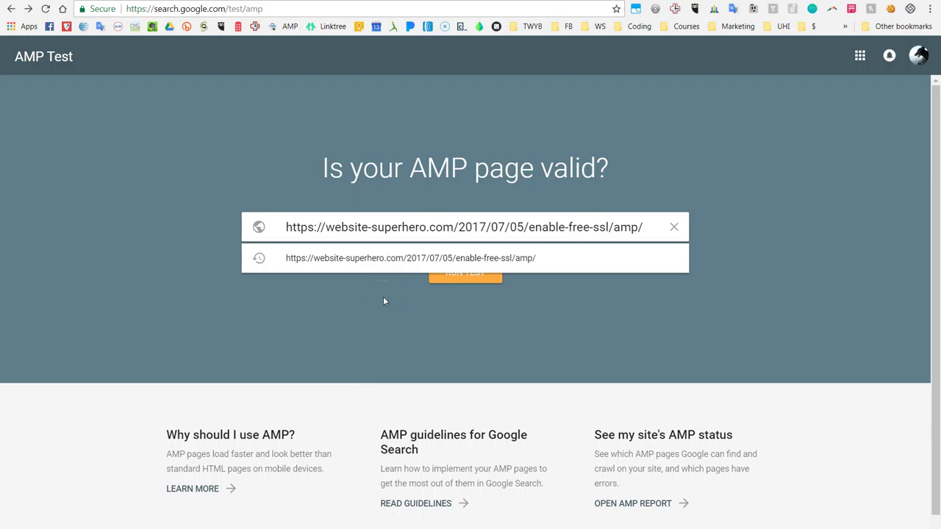
{"action": "left_click", "coordinate": [465, 274]}
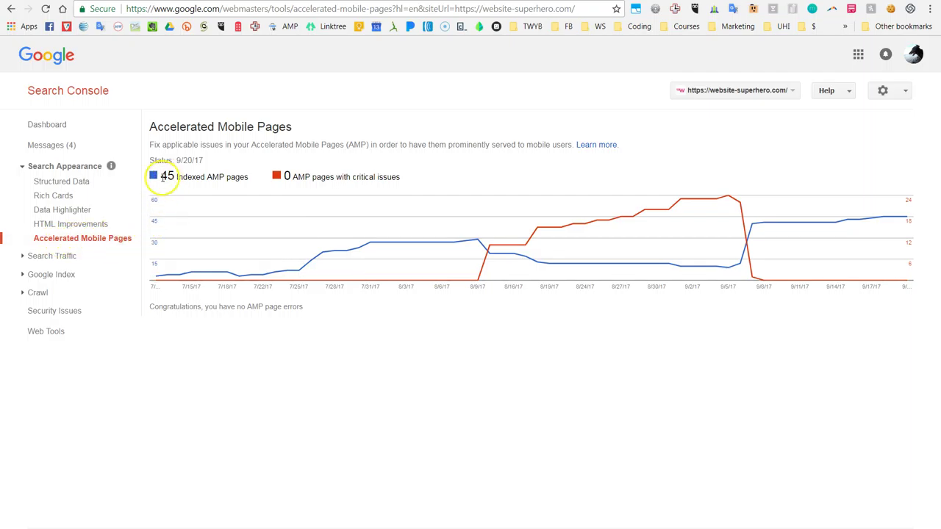
Review the indexed page count, critical issues and error status in Search Console's Accelerated Mobile Pages report.
{"action": "left_click_drag", "start_coordinate": [158, 177], "coordinate": [404, 178]}
{"action": "left_click", "coordinate": [404, 179]}
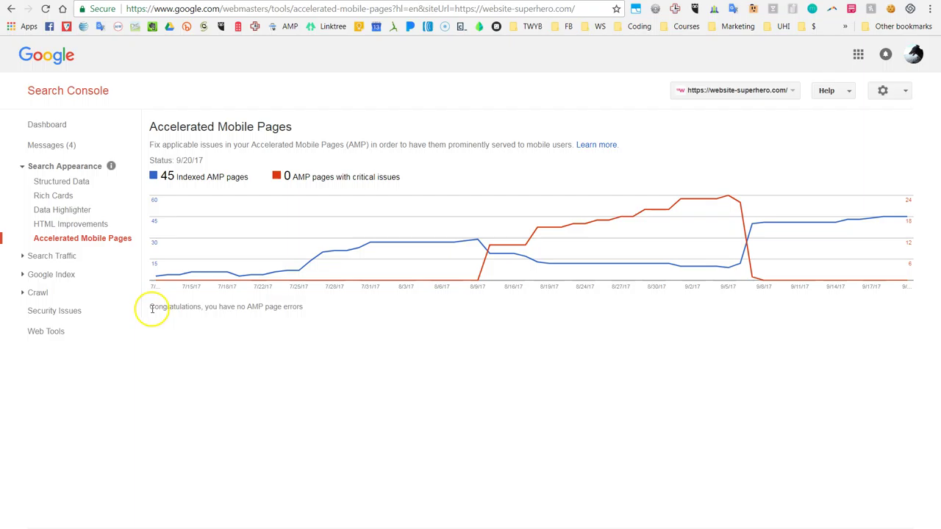
{"action": "left_click_drag", "start_coordinate": [150, 307], "coordinate": [310, 303]}
{"action": "left_click", "coordinate": [316, 319]}
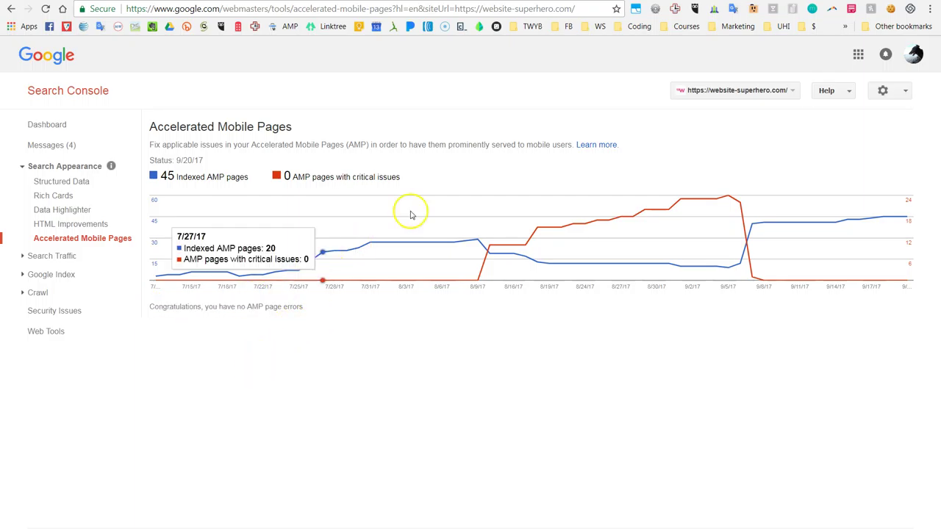